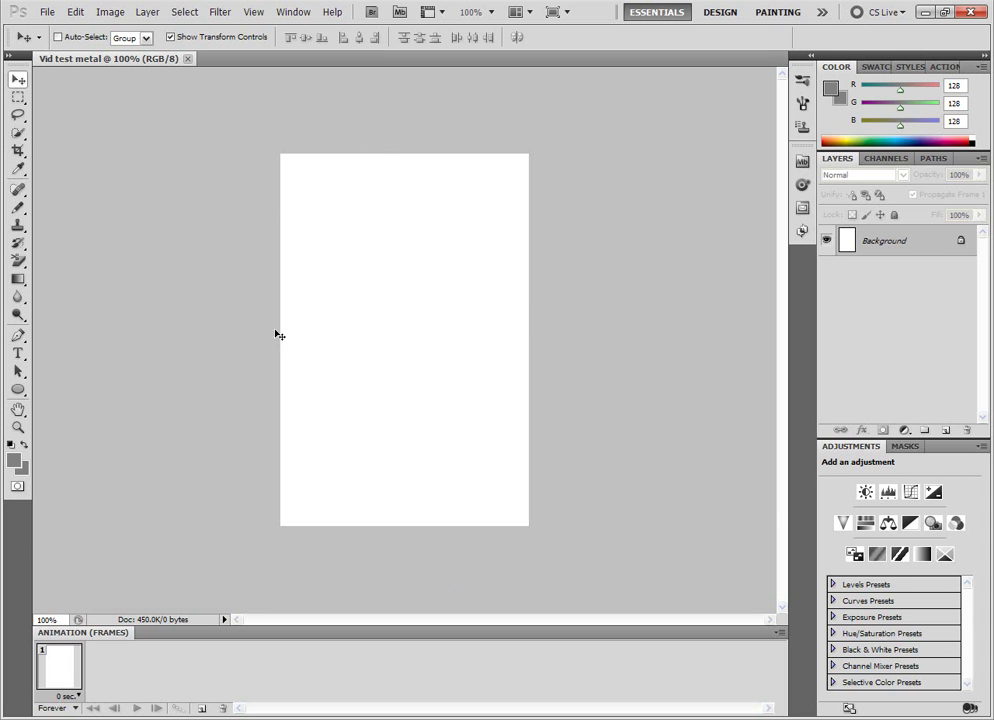
Step: Keep mid grey as the foreground colour and convert the locked Background into editable Layer 0
click(23, 473)
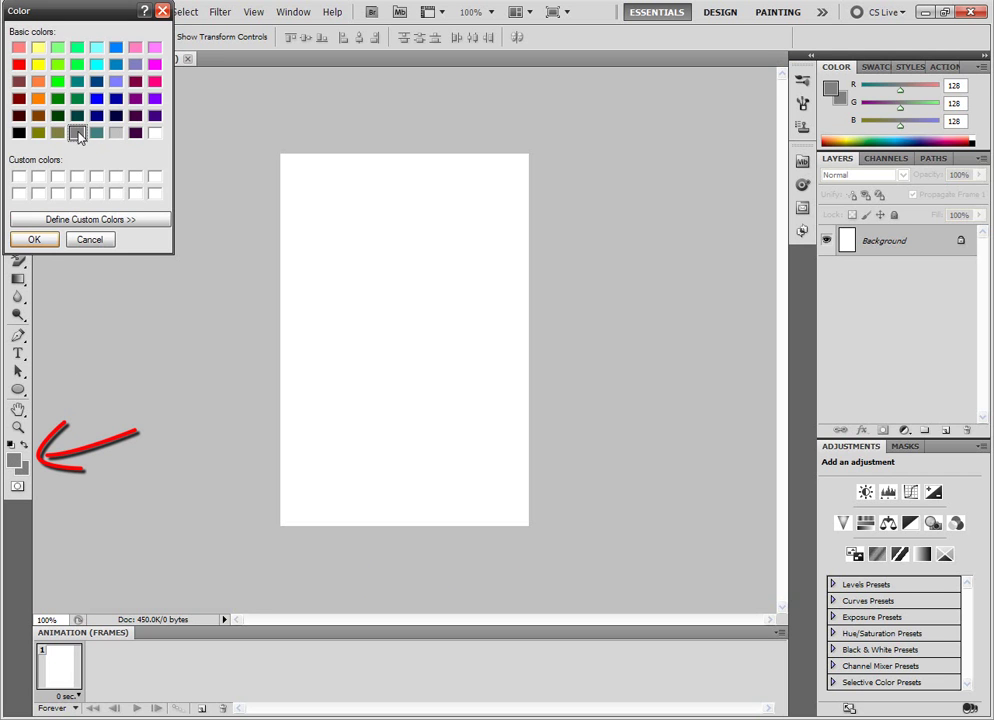
click(33, 239)
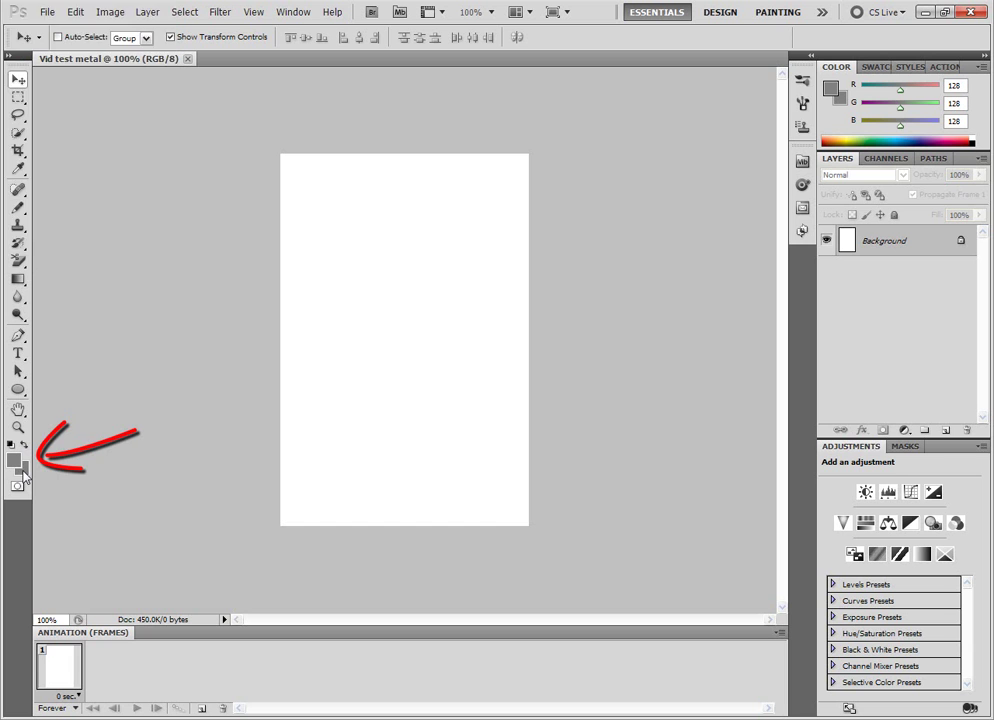
click(23, 473)
click(33, 239)
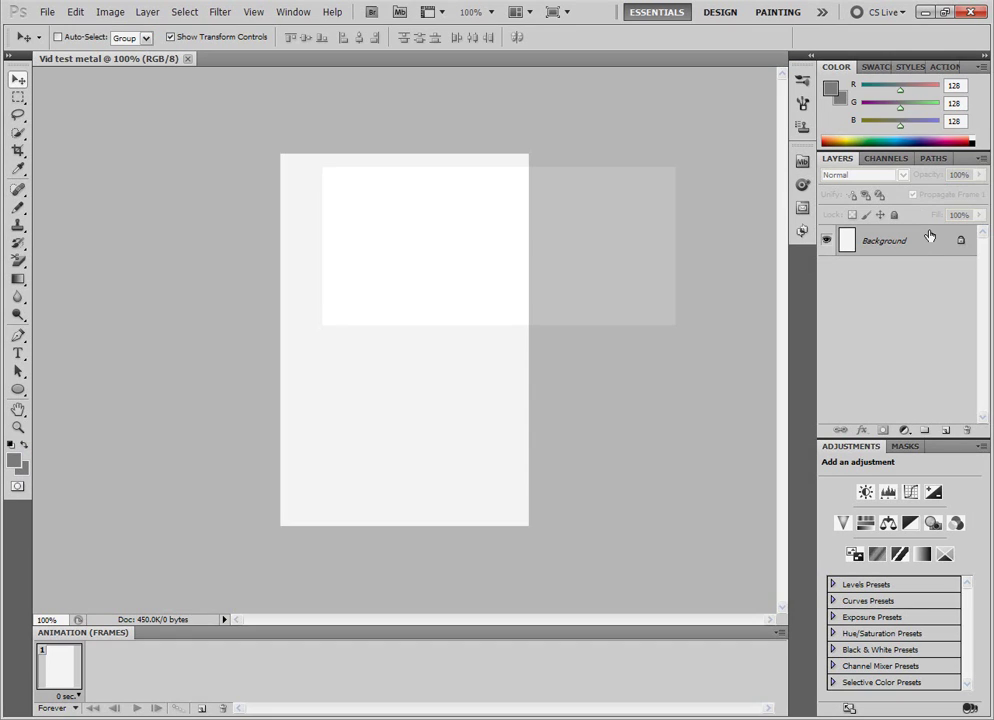
double_click(929, 236)
click(624, 225)
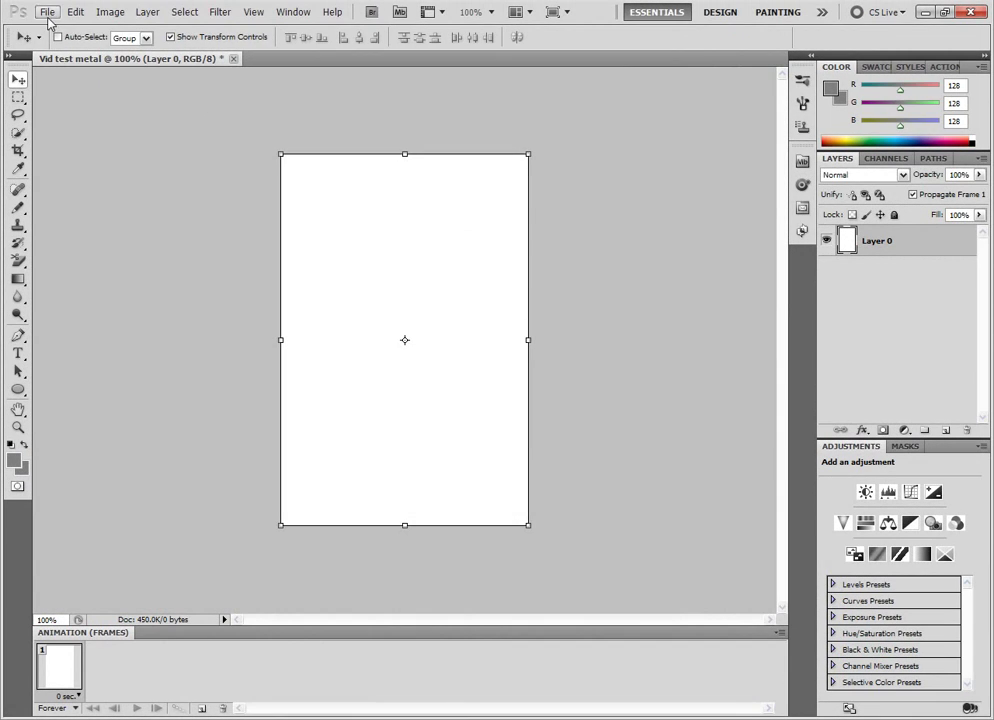
click(47, 12)
click(47, 29)
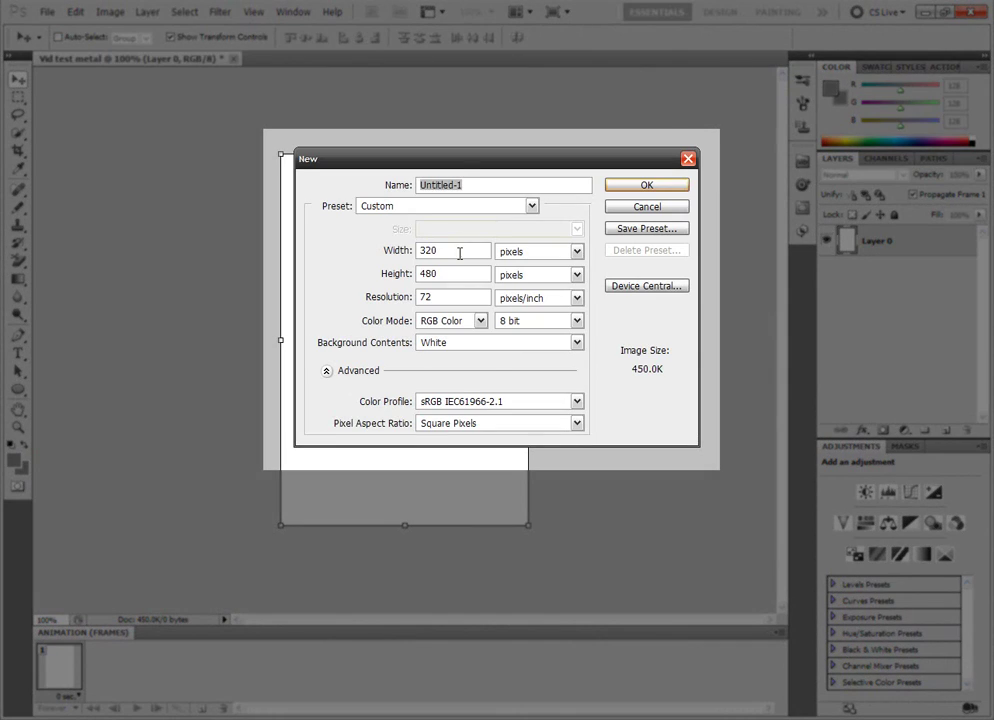
click(437, 206)
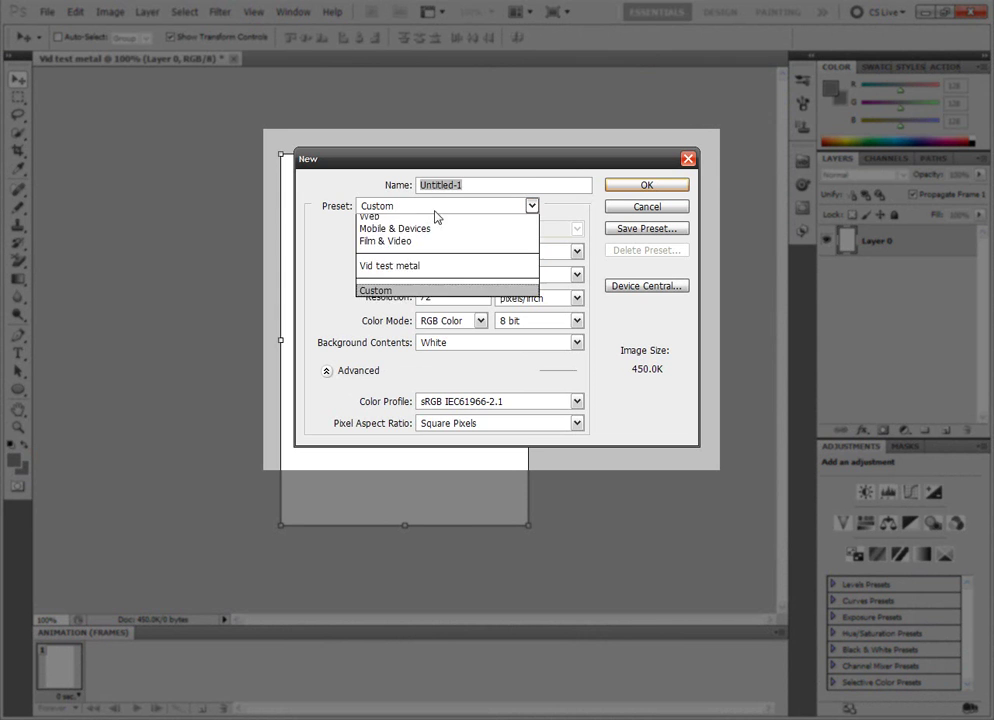
click(424, 387)
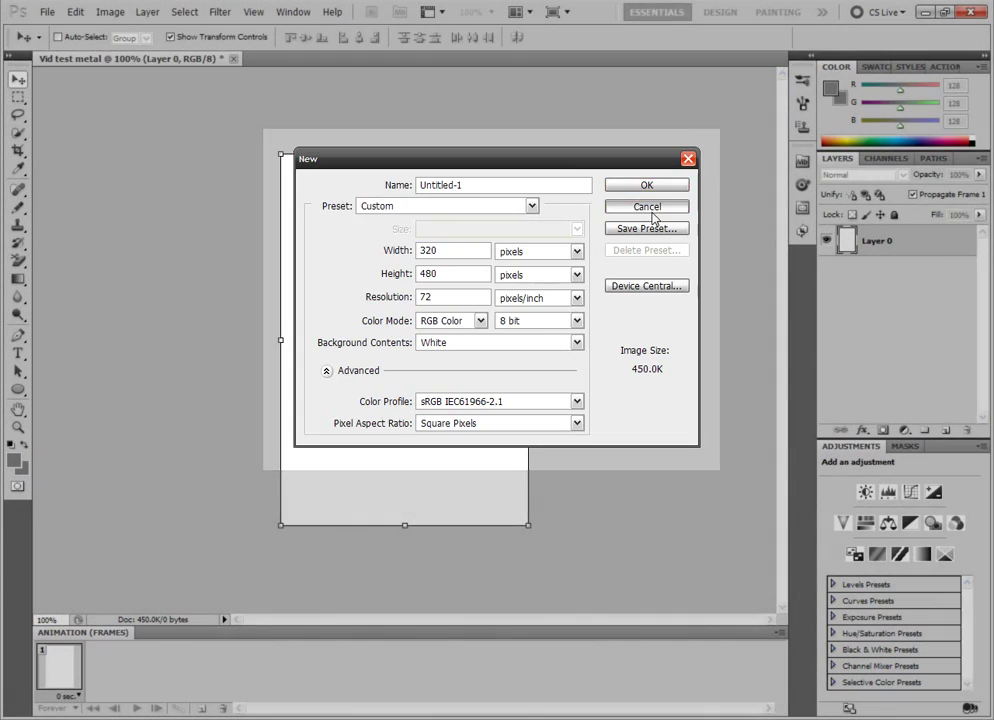
click(647, 206)
click(907, 366)
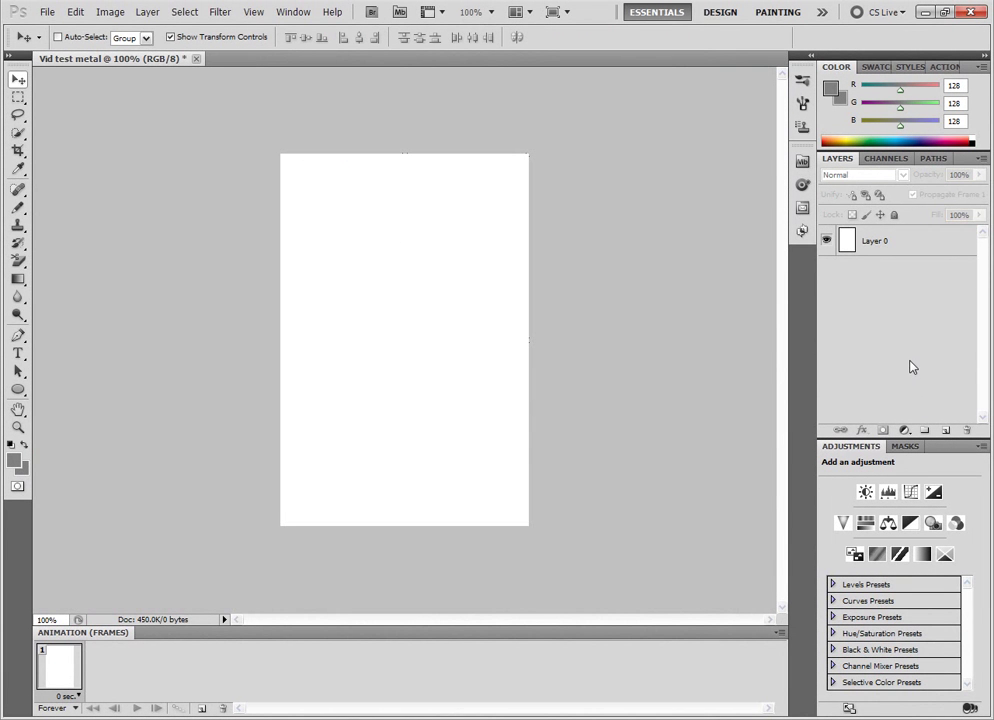
Step: Apply Add Noise to Layer 0 at 10% Amount, Gaussian, Monochromatic
click(219, 12)
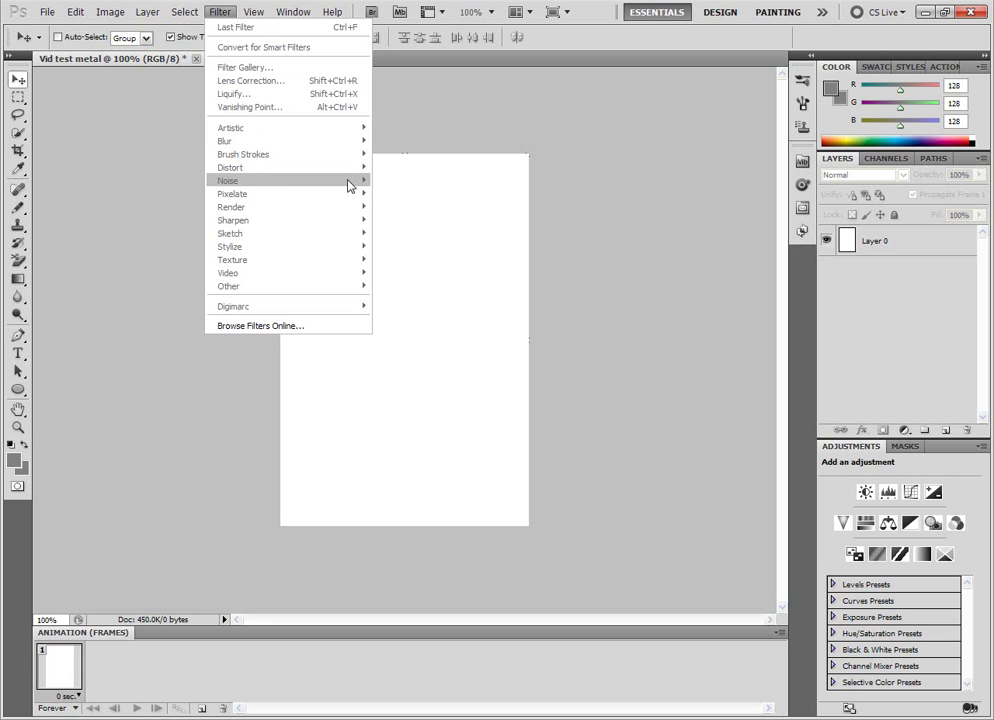
click(860, 241)
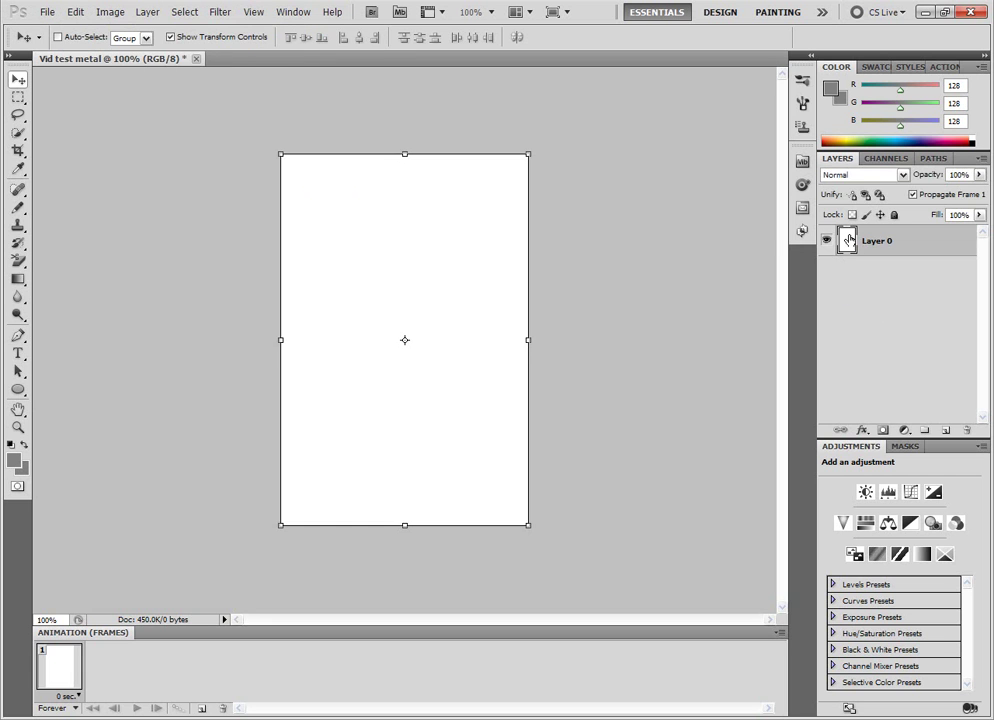
click(221, 14)
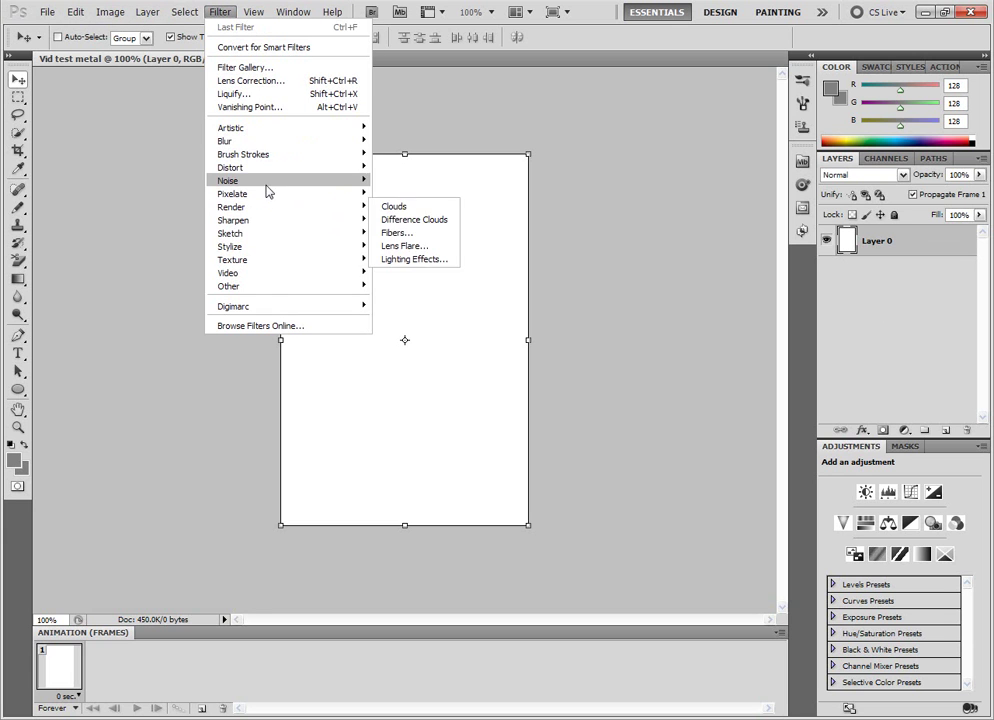
mouse_move(313, 181)
click(411, 180)
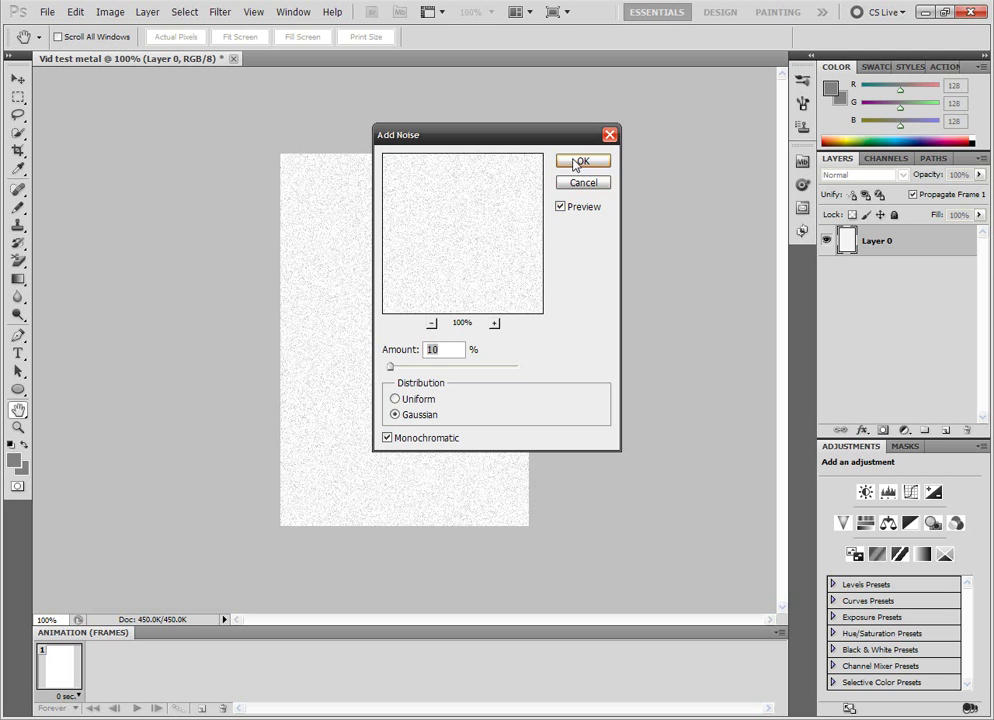
click(584, 163)
key(v)
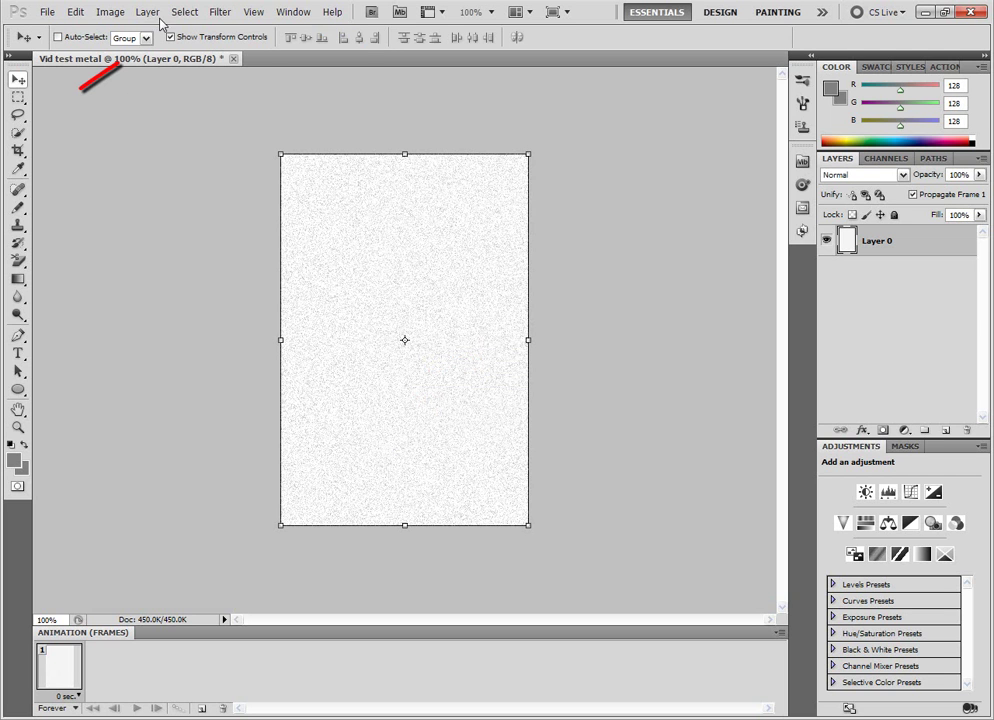
Step: Apply a Motion Blur with Angle 0° and Distance 20 pixels to the noise layer
click(219, 12)
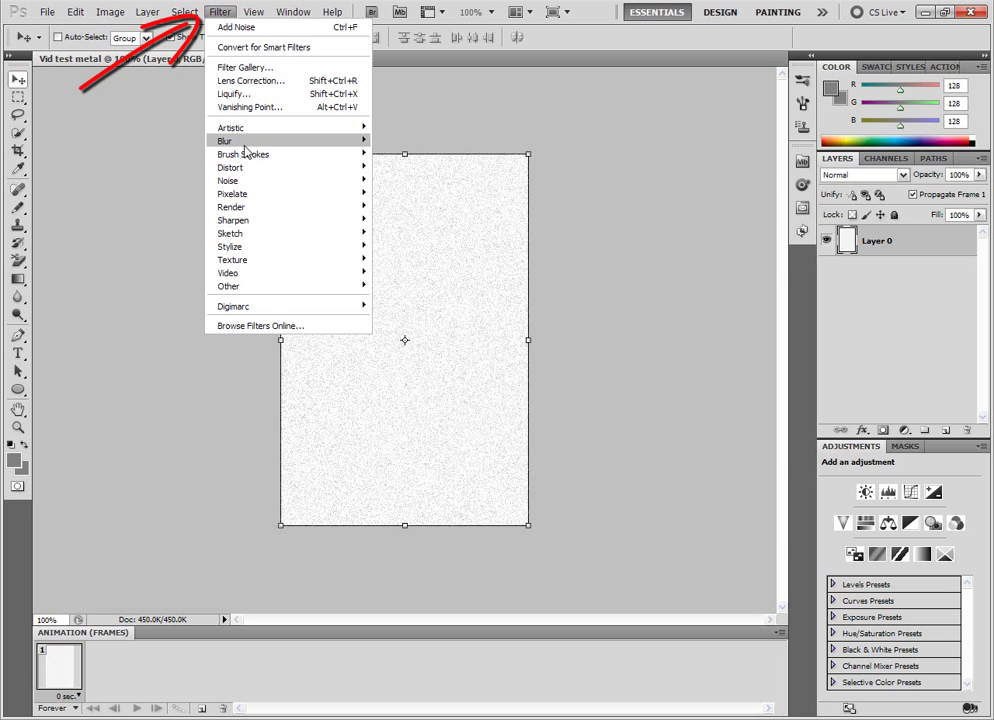
mouse_move(248, 150)
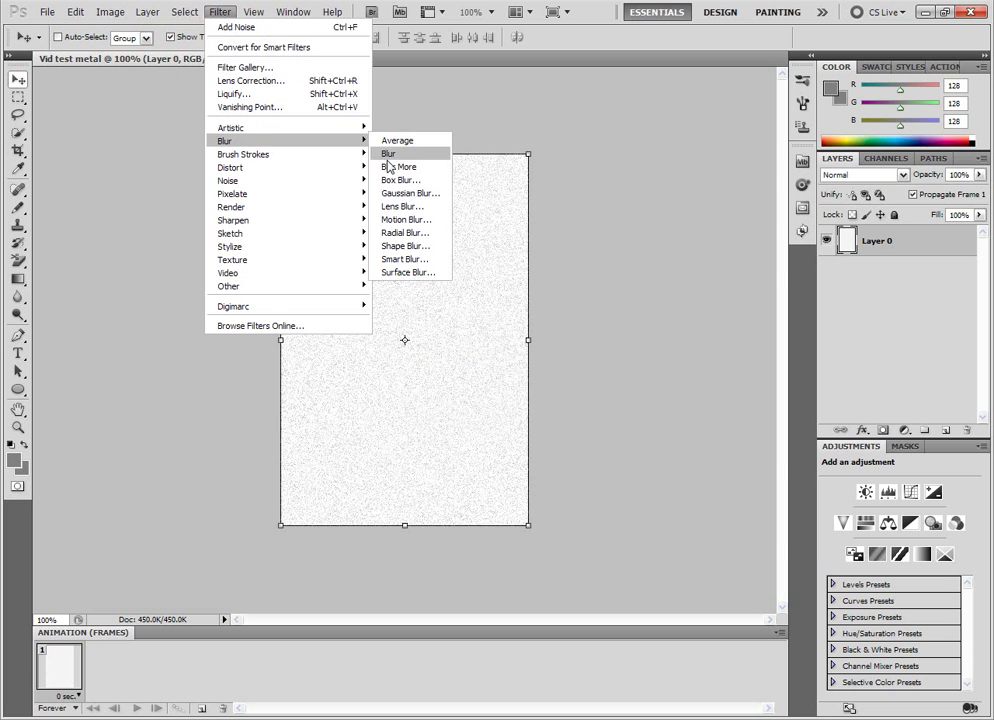
click(405, 219)
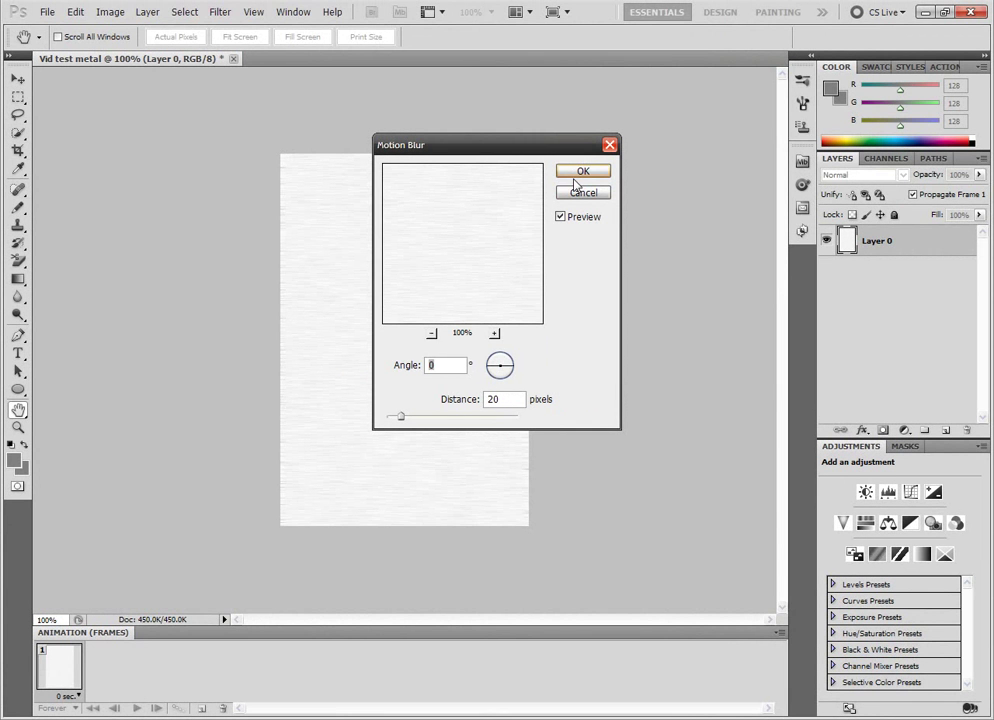
click(576, 176)
Step: Apply Lighting Effects with a vertical Spotlight placed near the top, bright above and darker below
key(v)
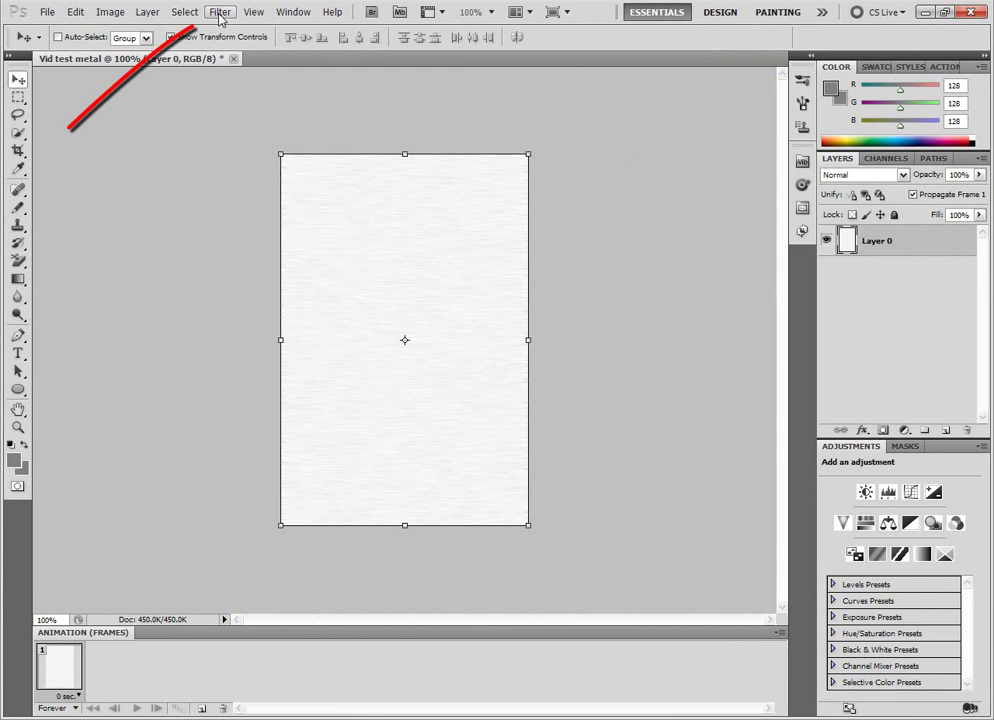
click(220, 12)
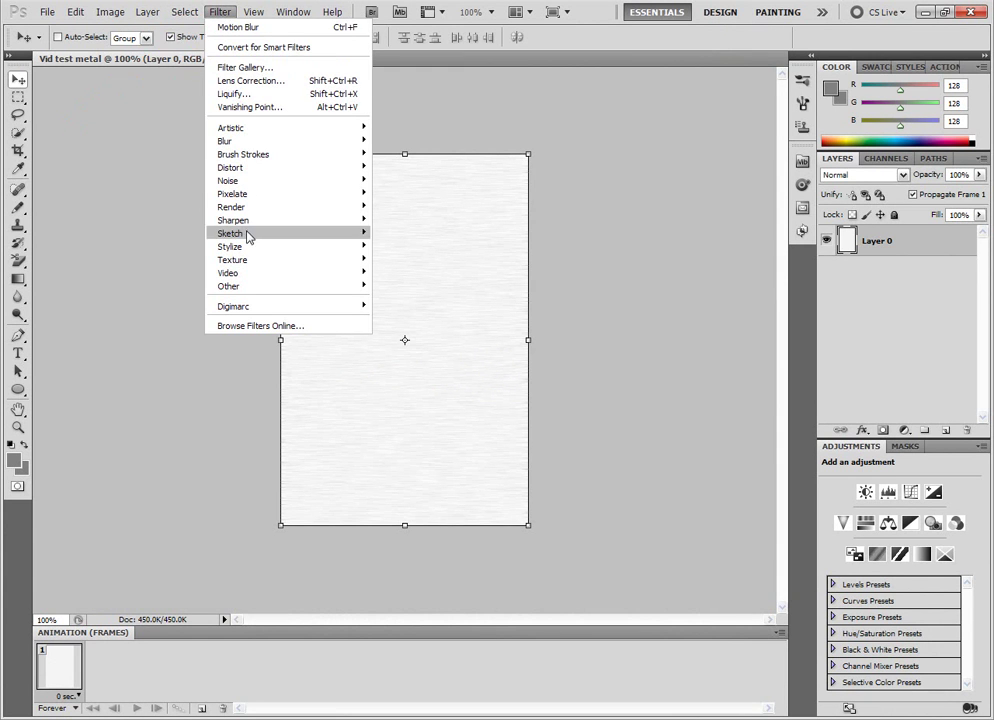
mouse_move(340, 214)
click(430, 246)
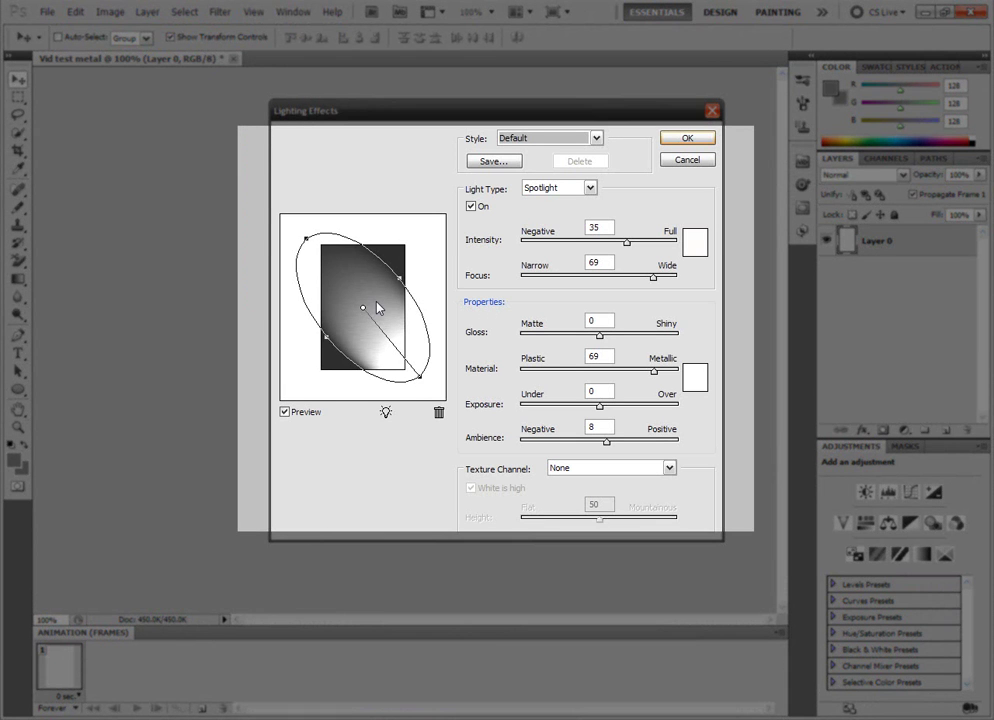
drag(421, 383, 364, 222)
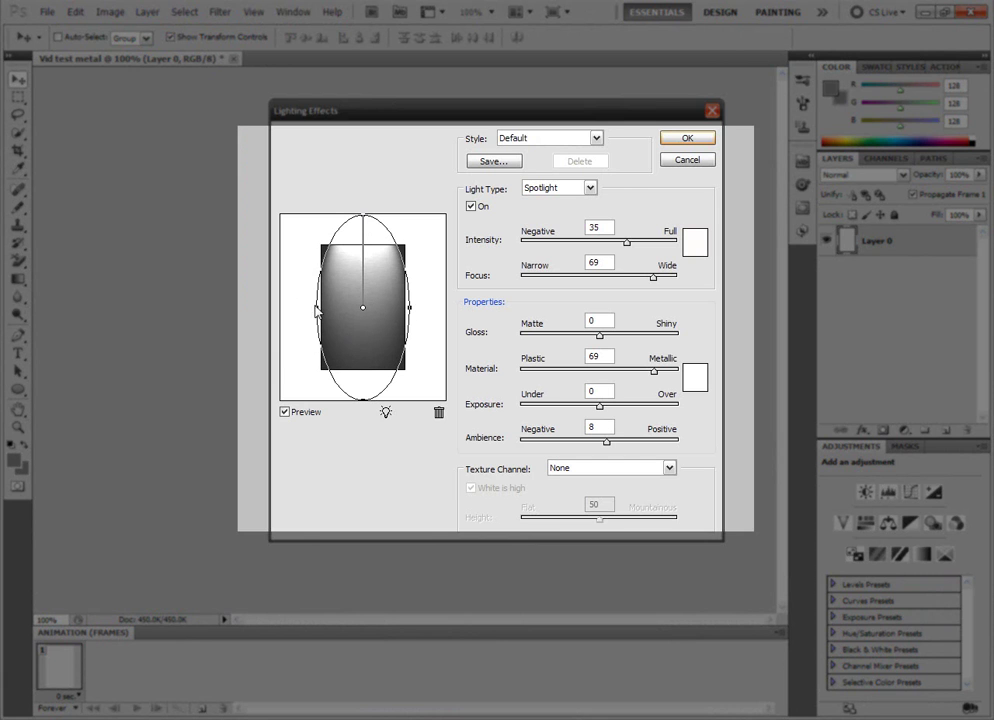
drag(317, 310, 306, 310)
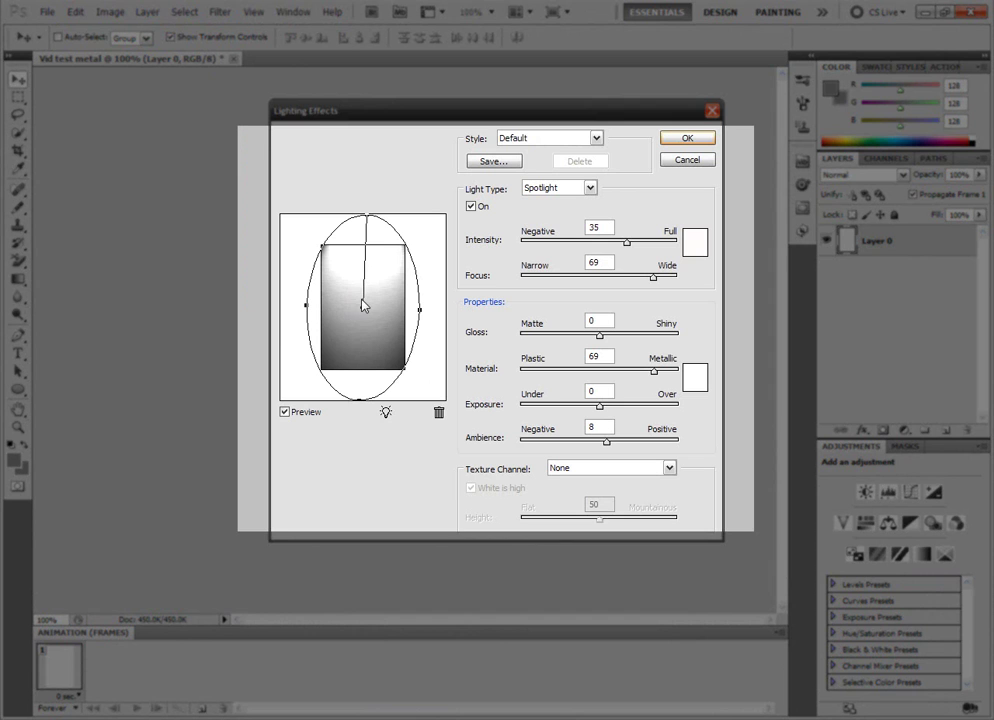
click(368, 220)
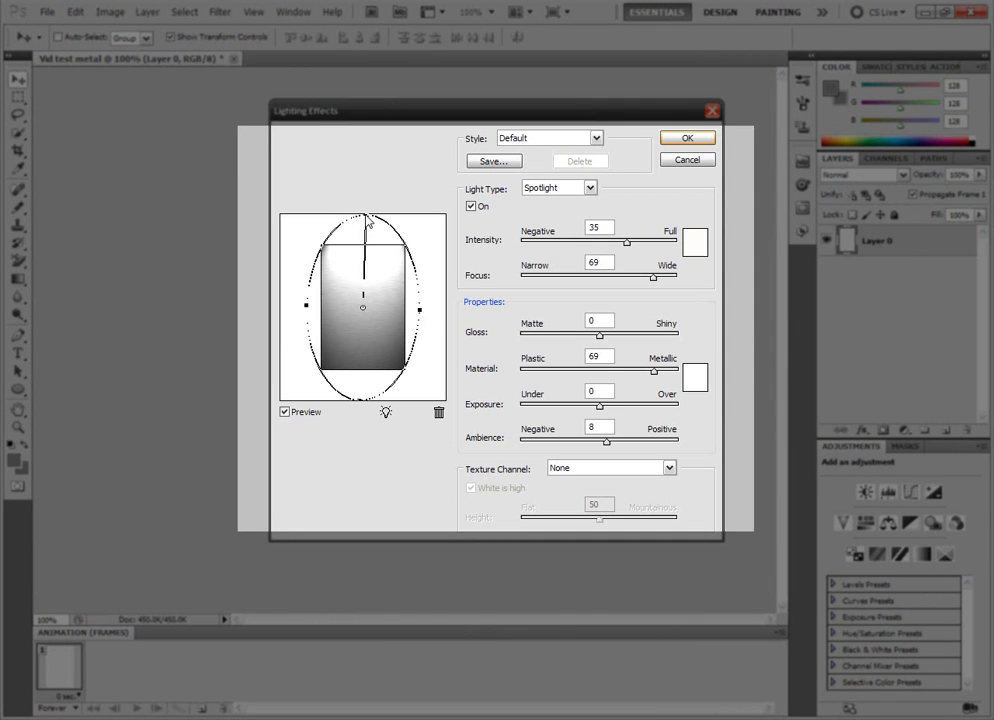
click(368, 221)
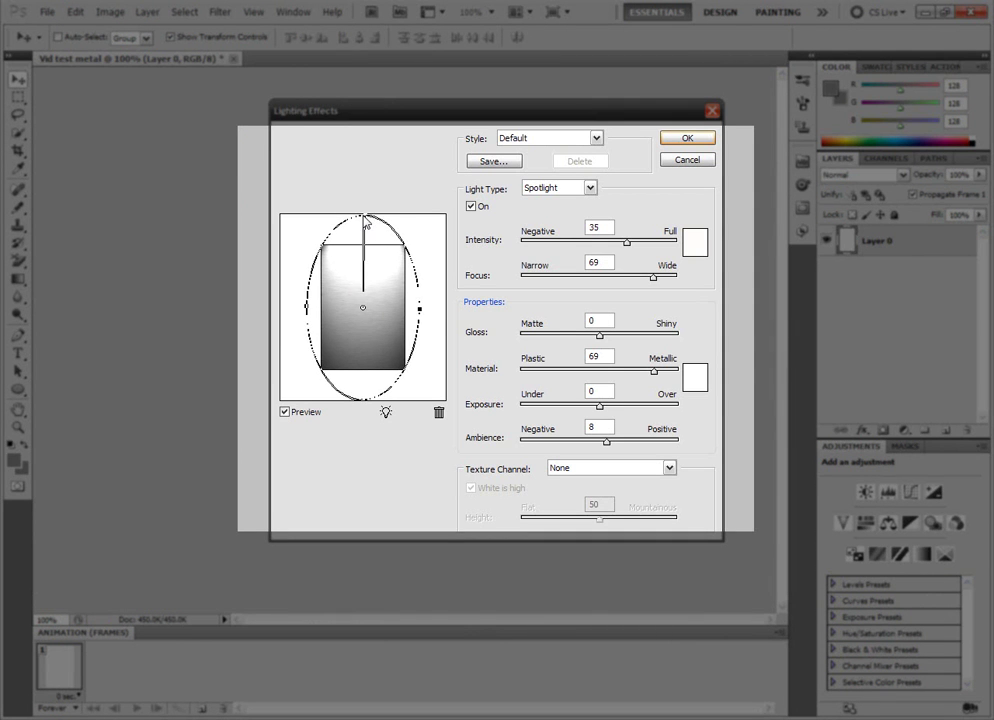
drag(364, 312, 365, 278)
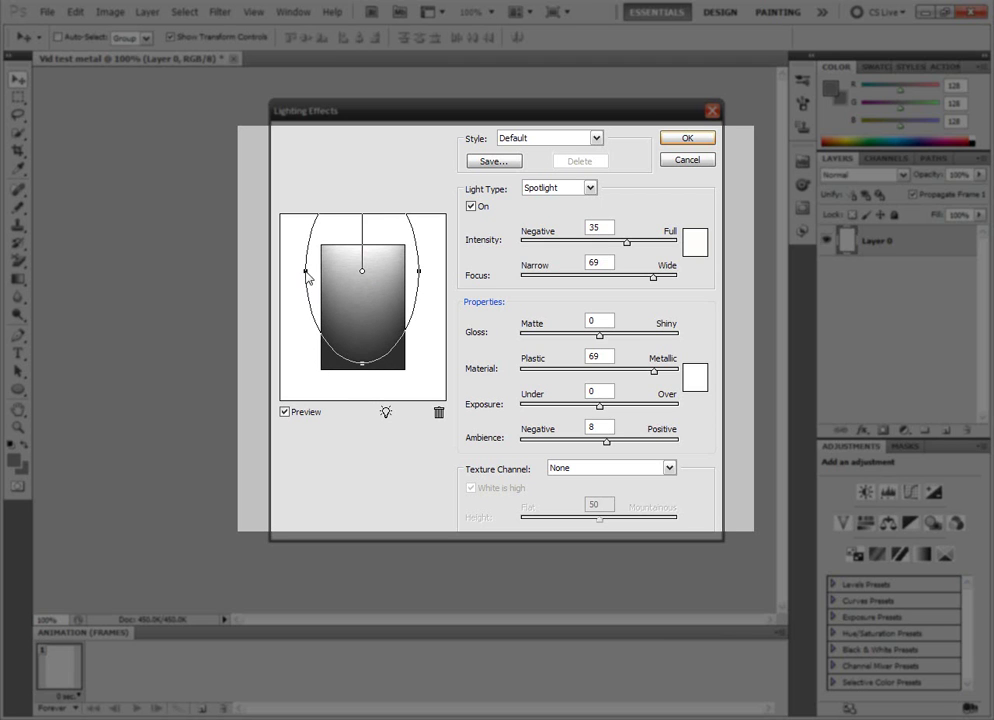
drag(305, 270, 364, 289)
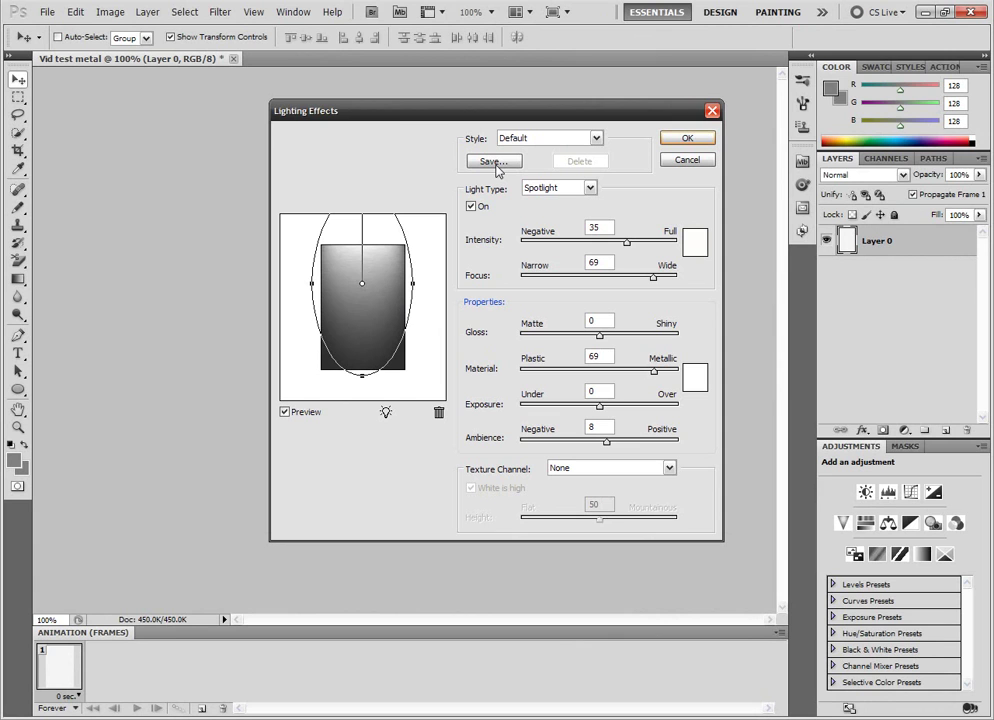
click(363, 284)
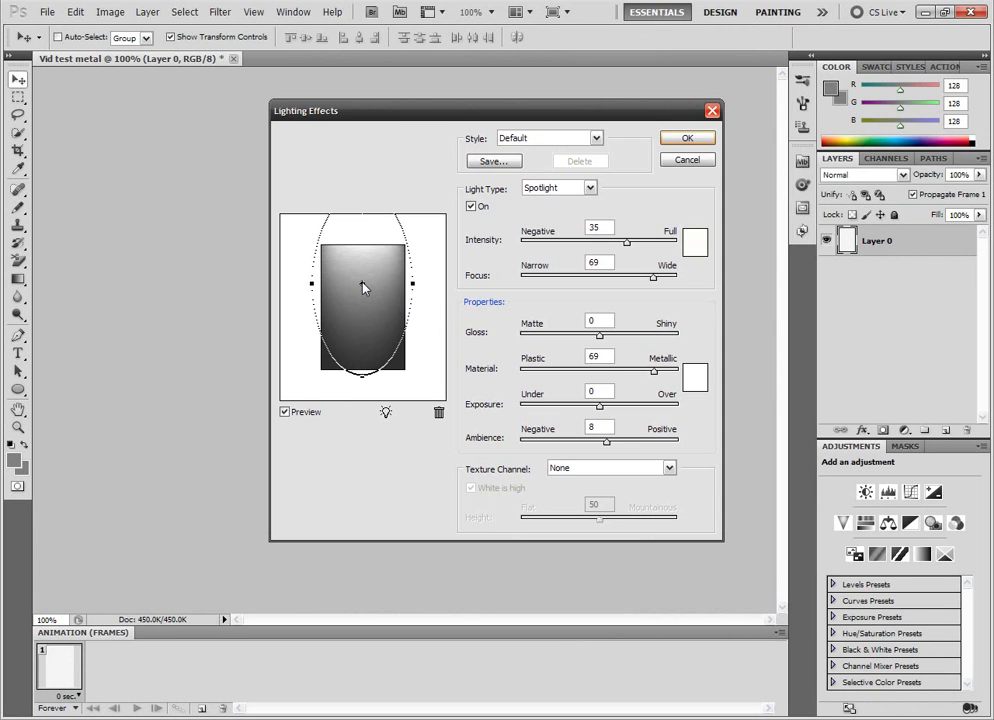
click(680, 140)
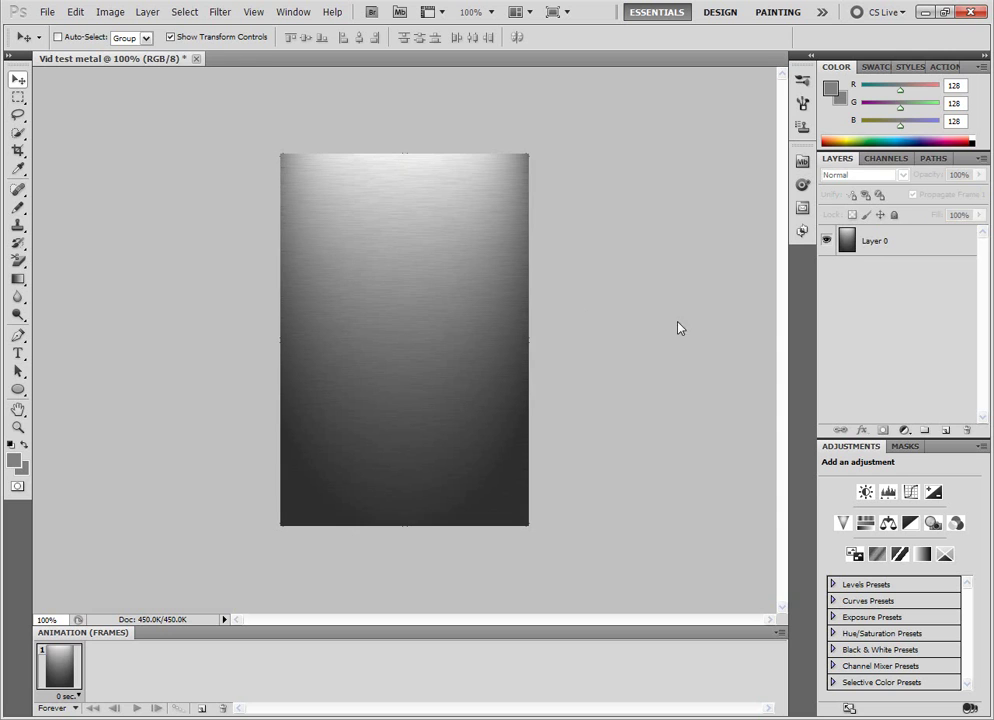